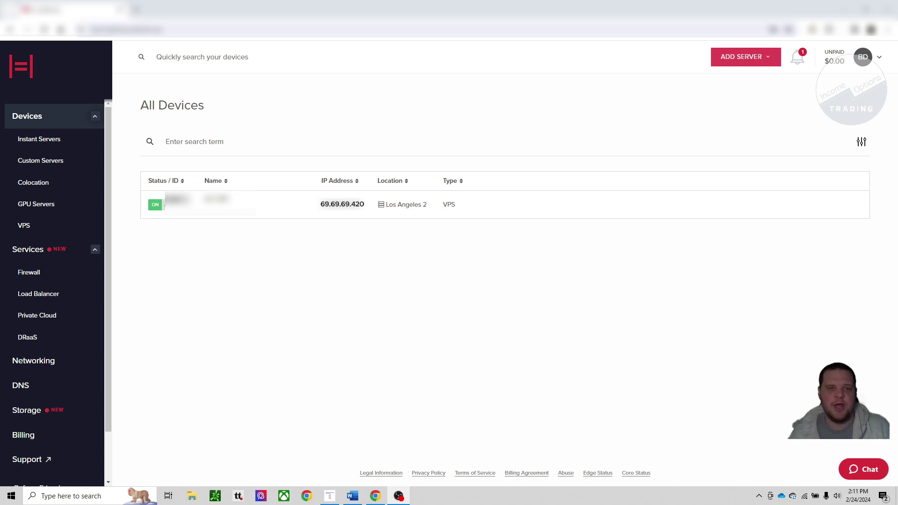
Open the IOT VPS device page (Windows Server 2022, LAX2) from All Devices.
click(180, 206)
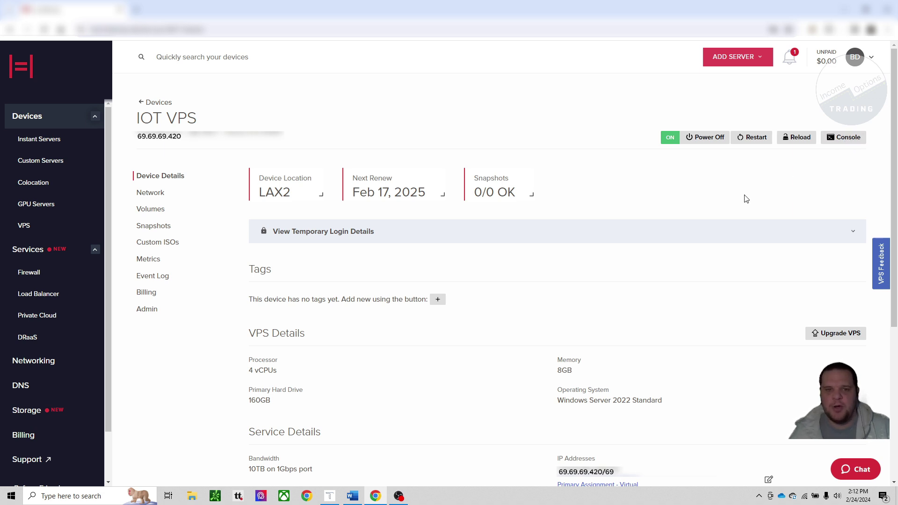
Reveal the temporary Administrator login details and save the .rdp connection file to the Desktop.
click(345, 240)
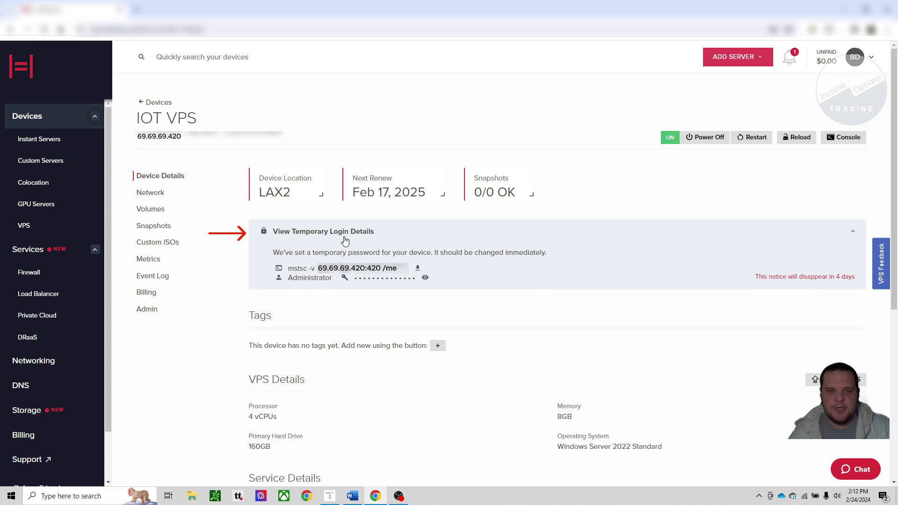
click(417, 270)
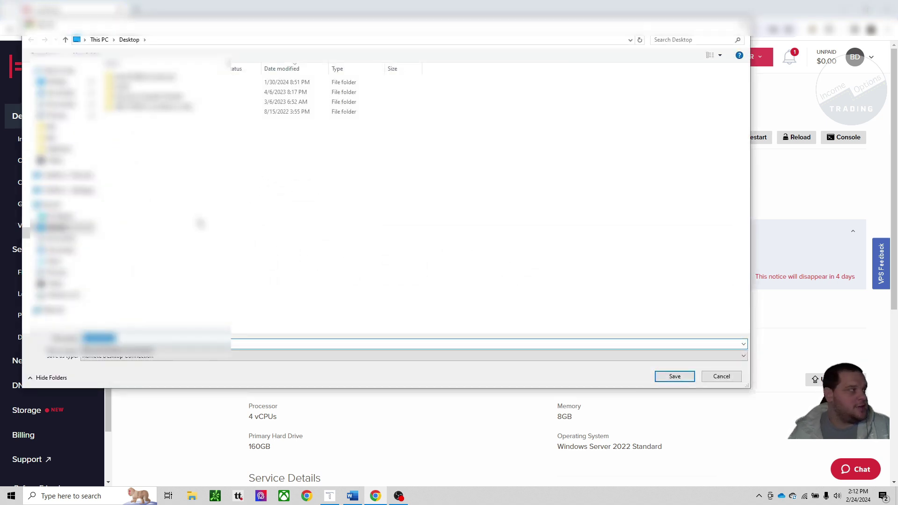
click(675, 376)
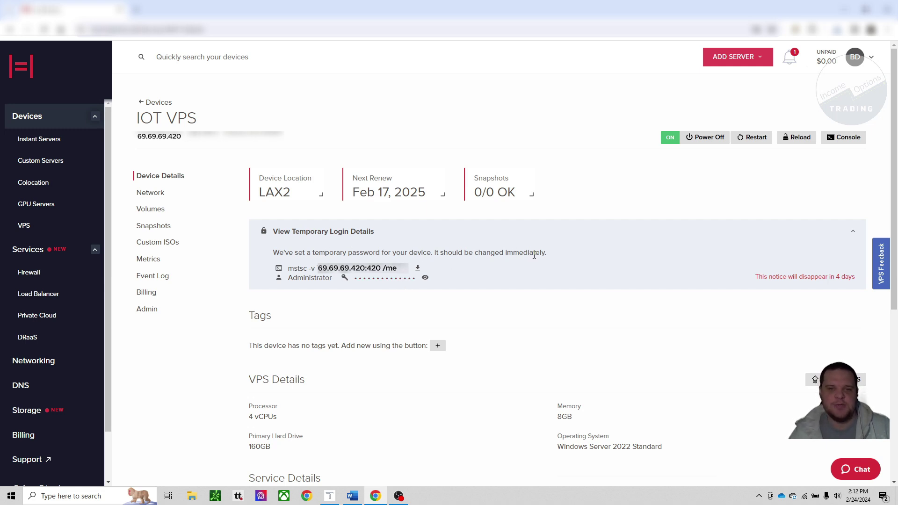
Open the VPS web console and scale the remote screen to fit the window.
click(854, 142)
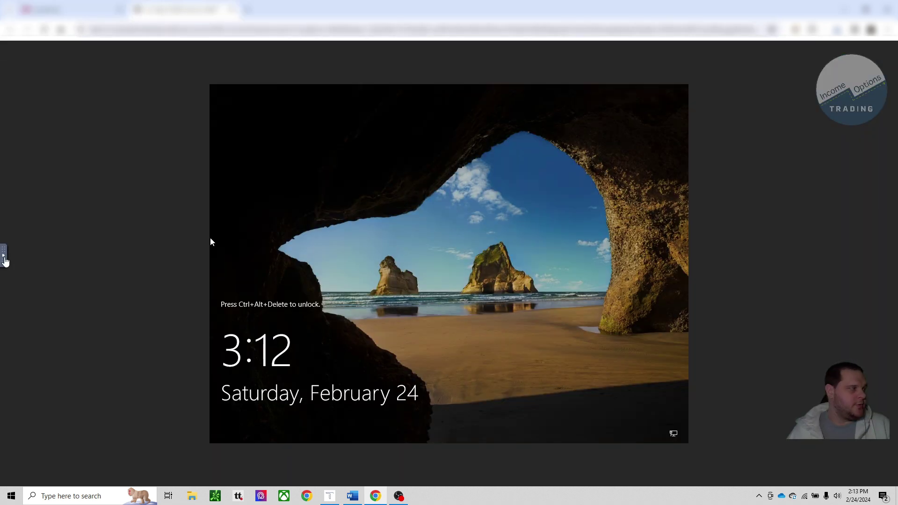
click(3, 255)
click(13, 288)
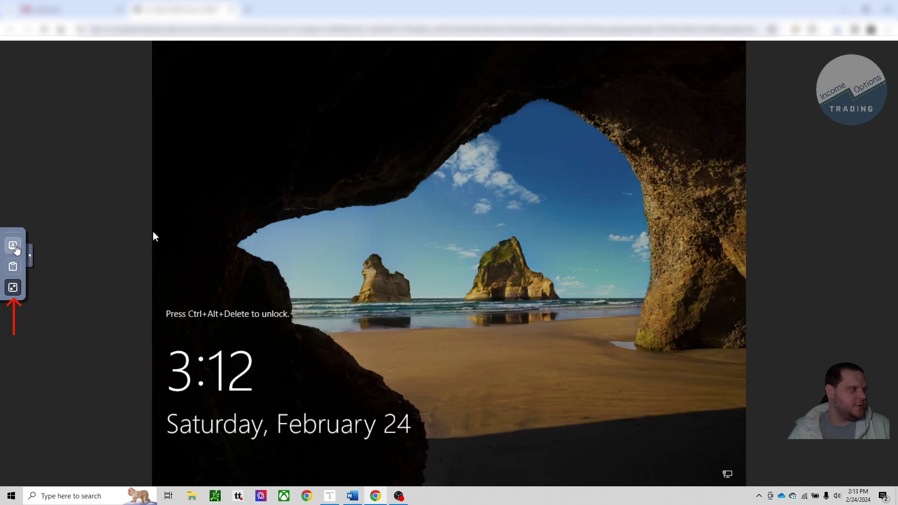
Send Ctrl+Alt+Del and sign in with the Administrator password.
click(13, 244)
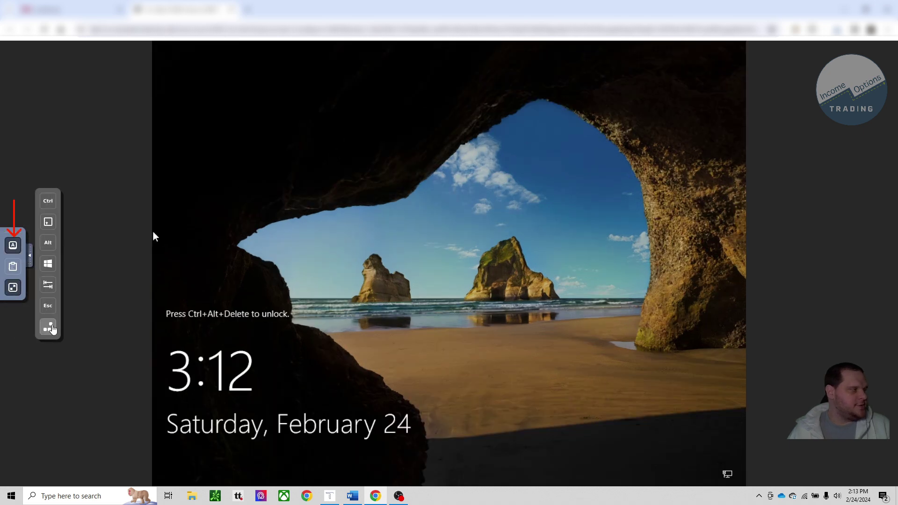
click(49, 327)
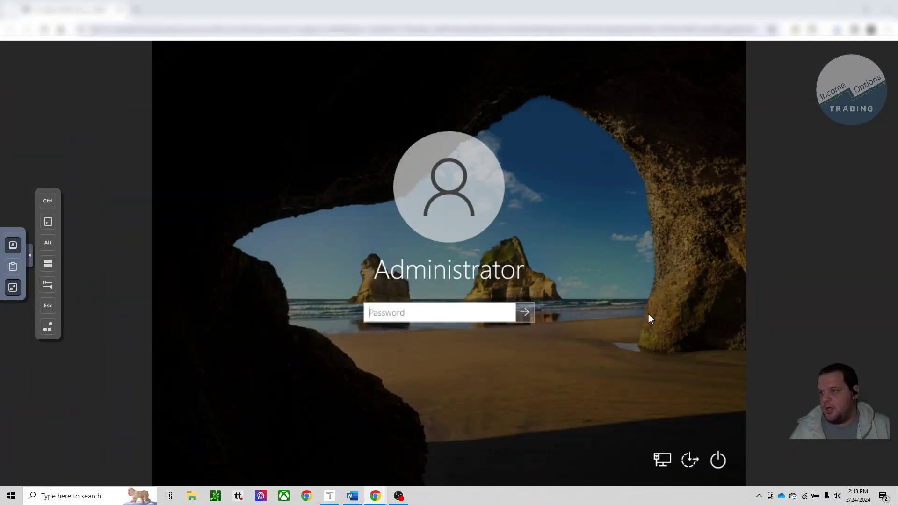
text(*************)
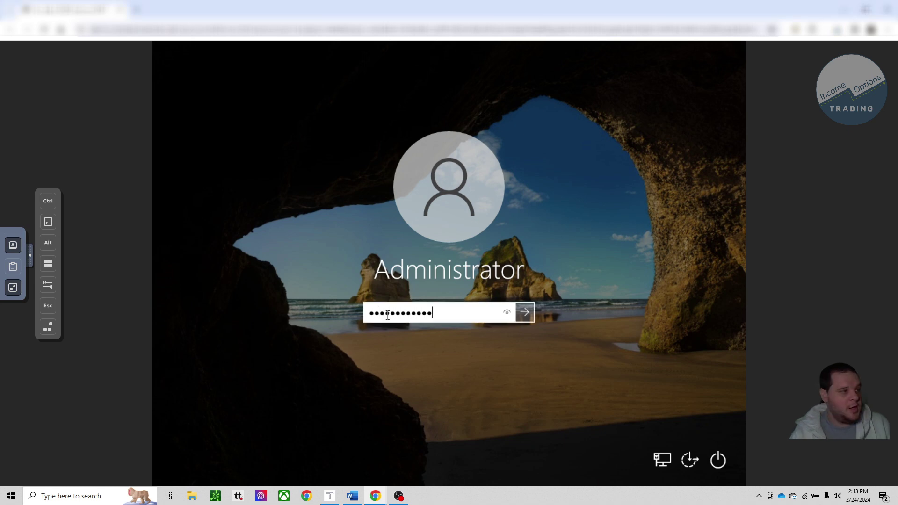
key(Return)
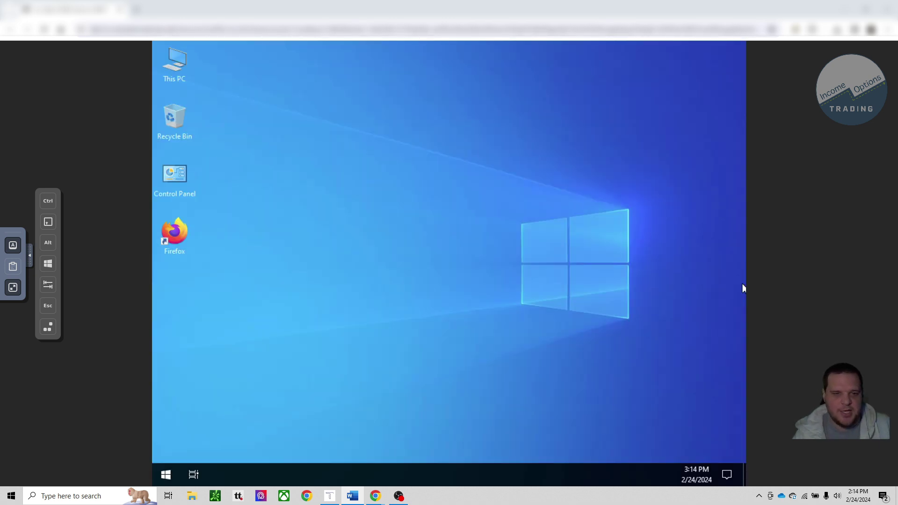
Go to Settings > Update & Security and start installing the pending Windows updates.
click(166, 475)
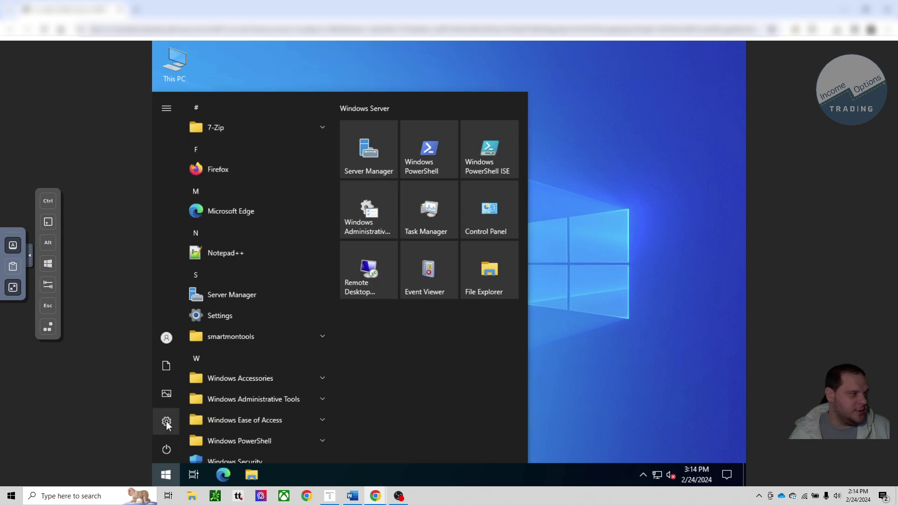
click(167, 423)
scroll(366, 315, down, 3)
click(334, 391)
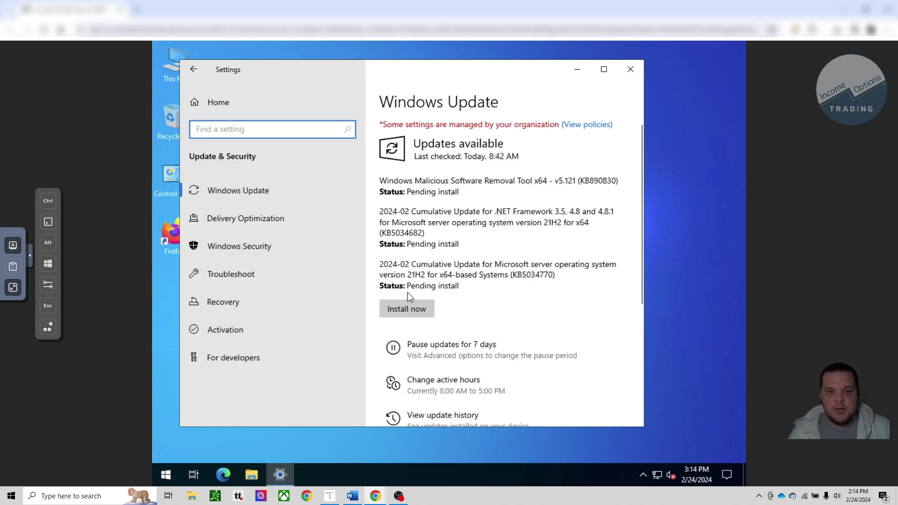
click(400, 305)
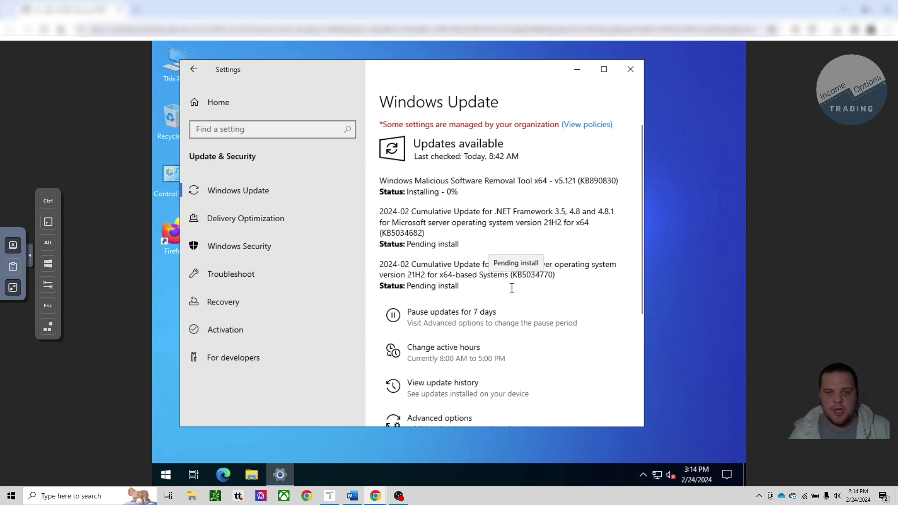
scroll(513, 287, down, 2)
scroll(508, 289, down, 2)
scroll(511, 292, up, 5)
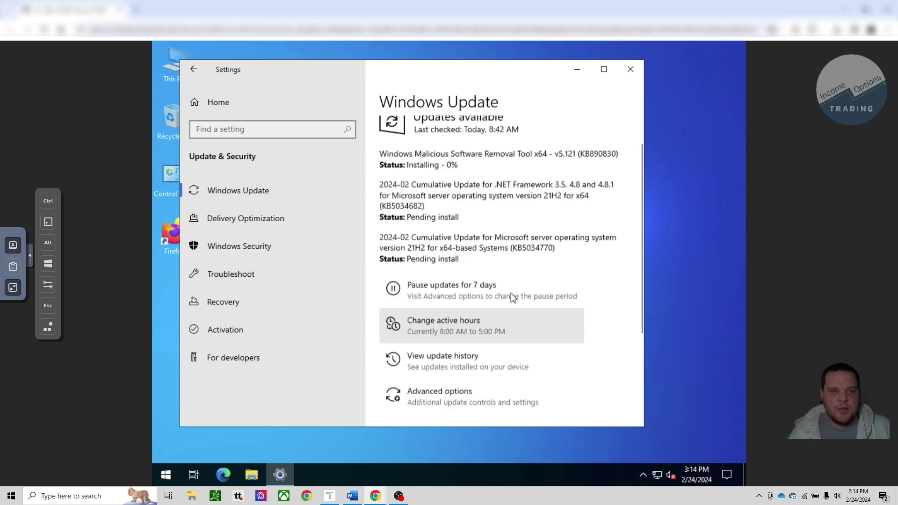
Go from Settings home to the Accounts > Other users page.
click(194, 71)
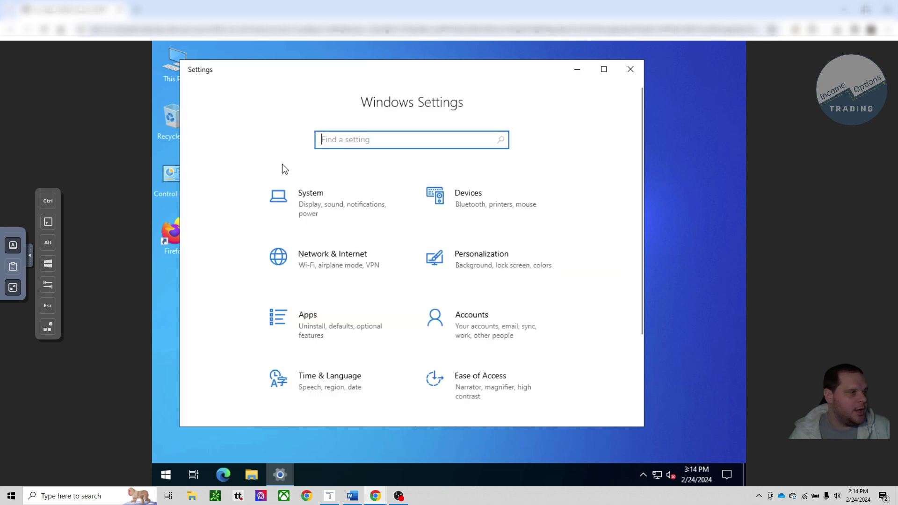
click(457, 317)
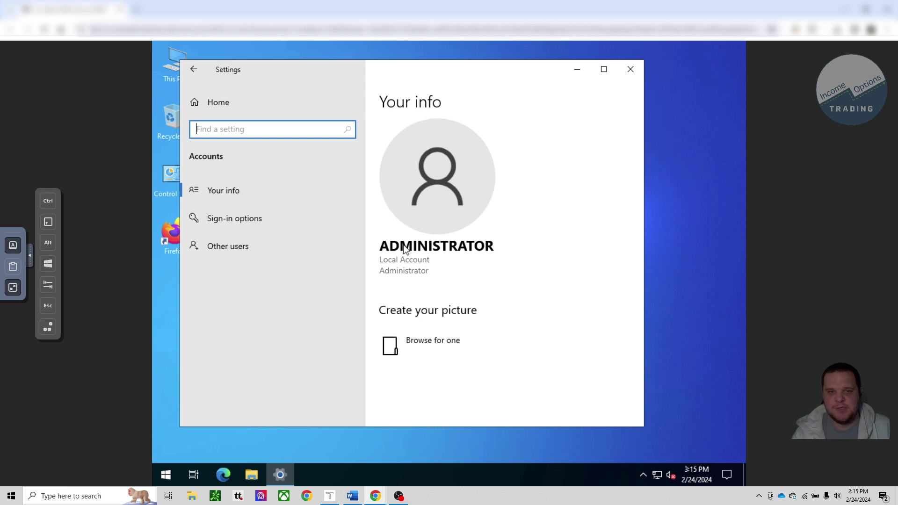
click(229, 245)
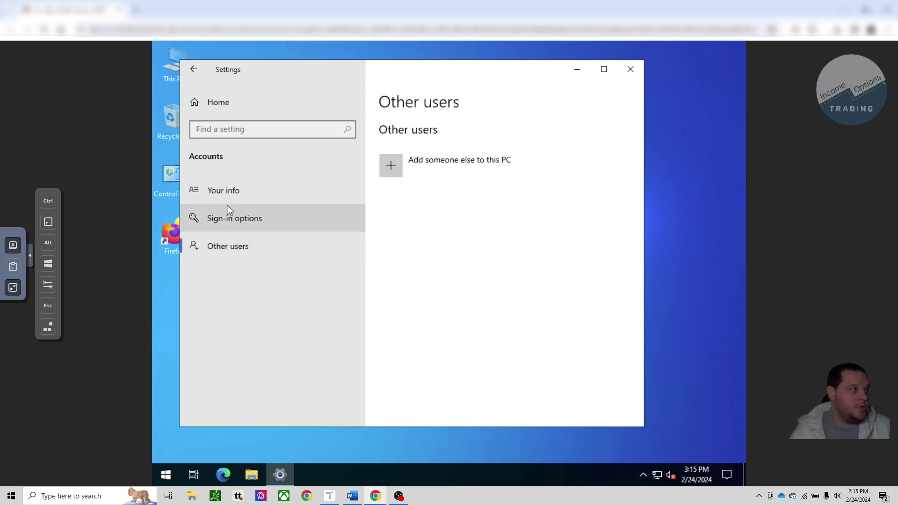
Open Local Users and Groups and start a new user in the Users list.
click(388, 167)
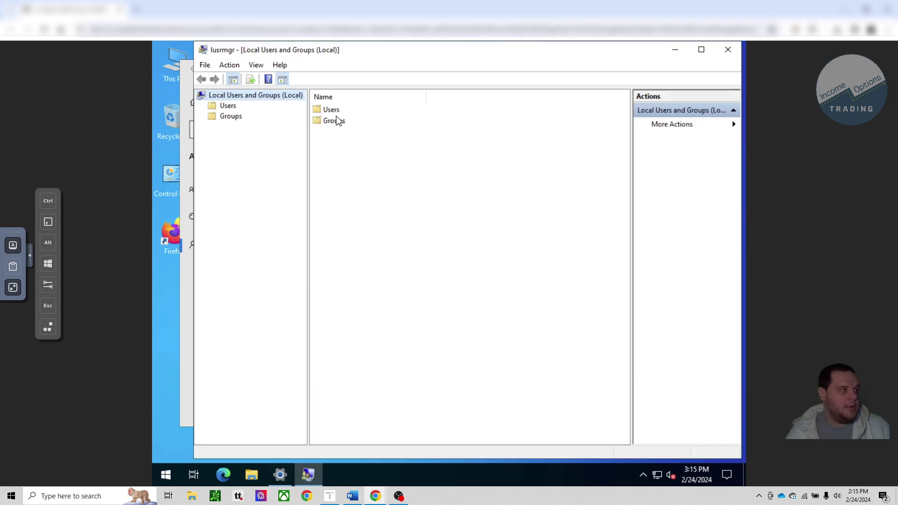
double_click(335, 111)
right_click(352, 179)
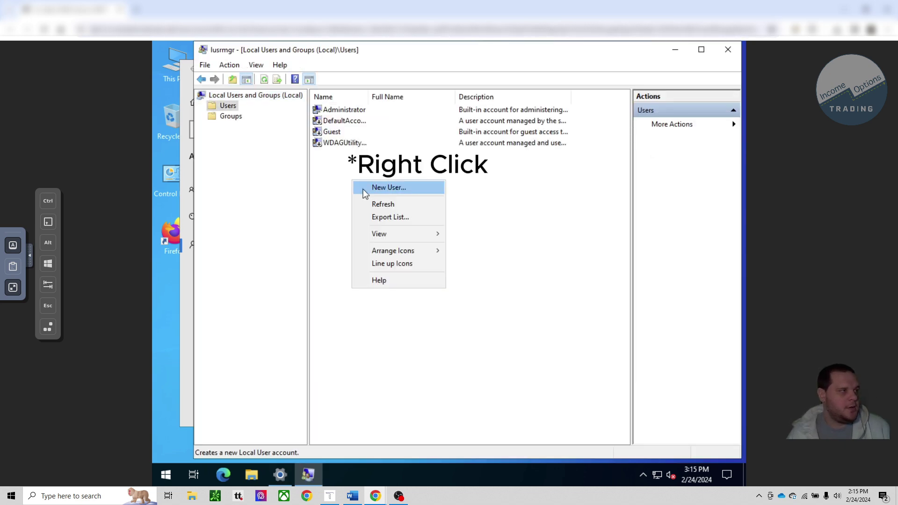
click(380, 190)
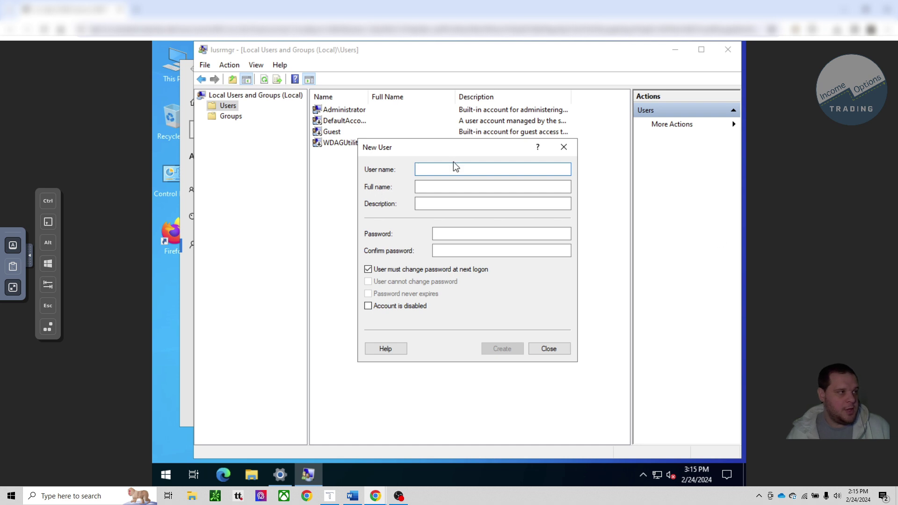
Create user IOT with a password that cannot be changed and never expires.
text(IOT)
click(441, 239)
text(******)
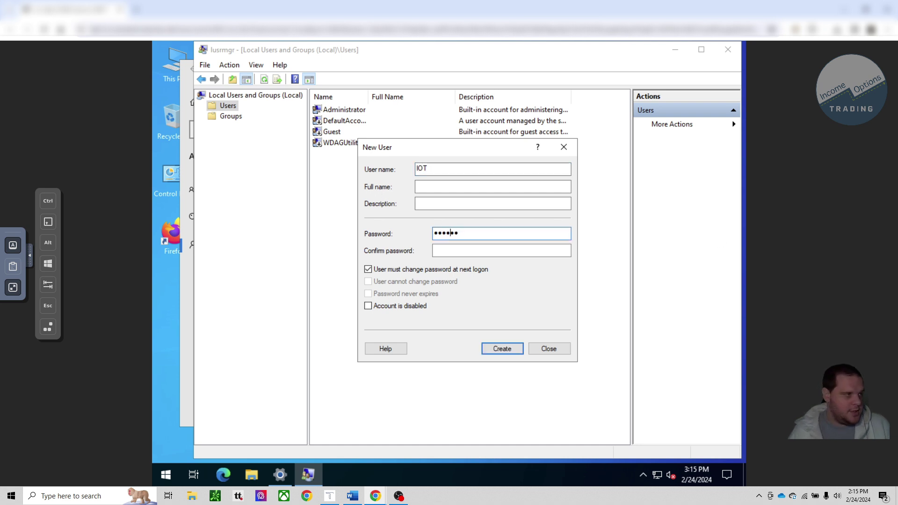
text(*****)
key(Tab)
text(***********)
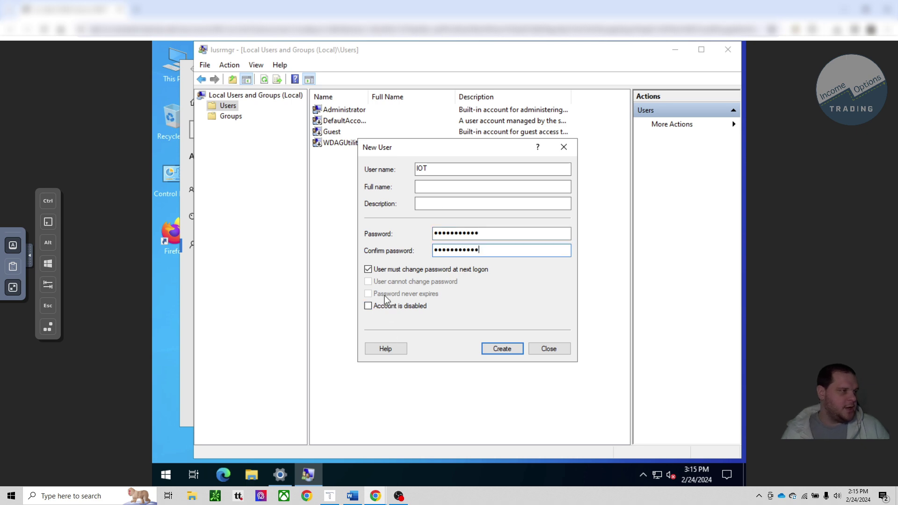
click(368, 270)
click(368, 281)
click(368, 294)
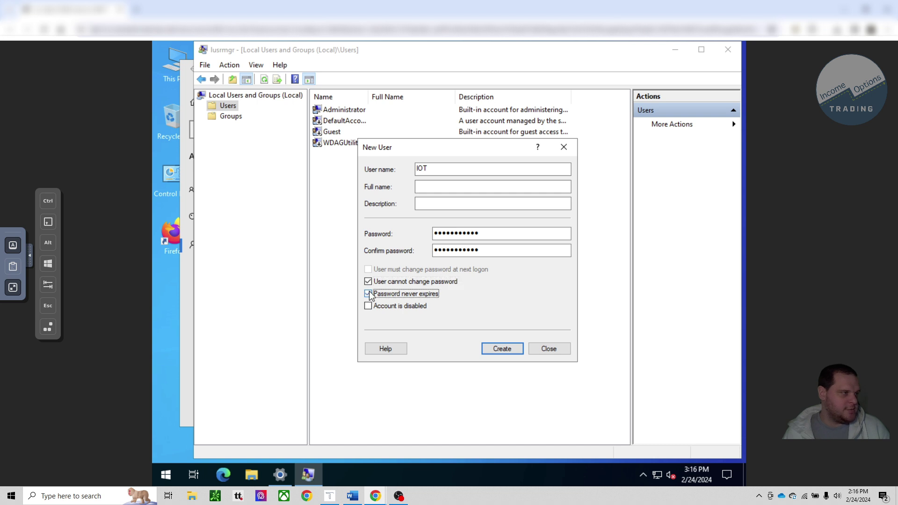
click(500, 348)
click(551, 348)
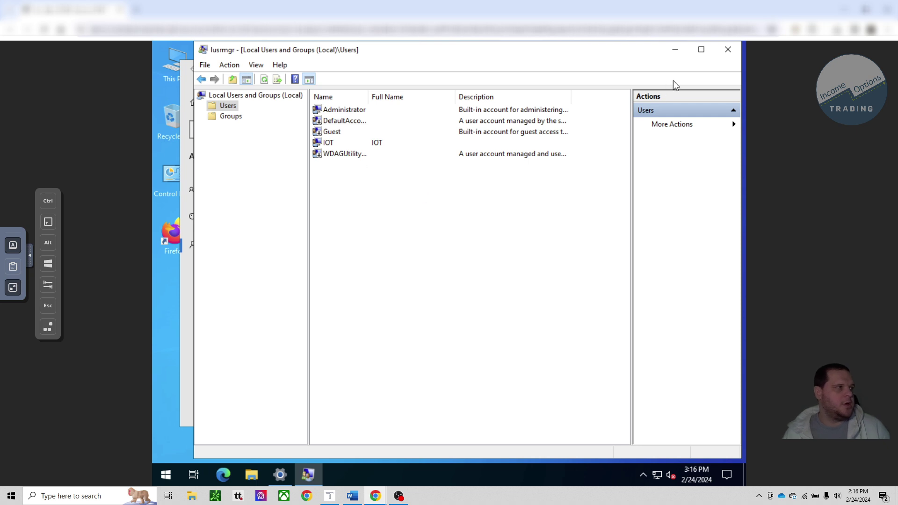
Close the users manager and go to System > Remote Desktop settings.
click(726, 51)
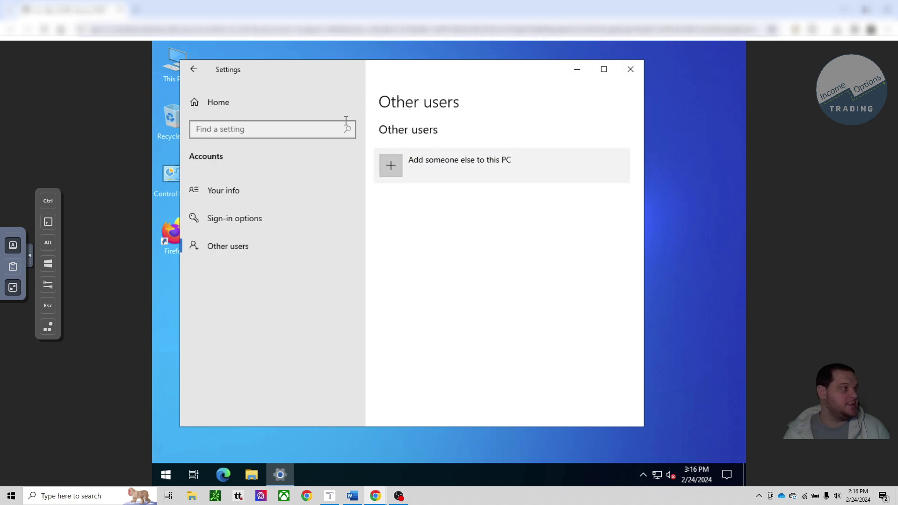
click(187, 70)
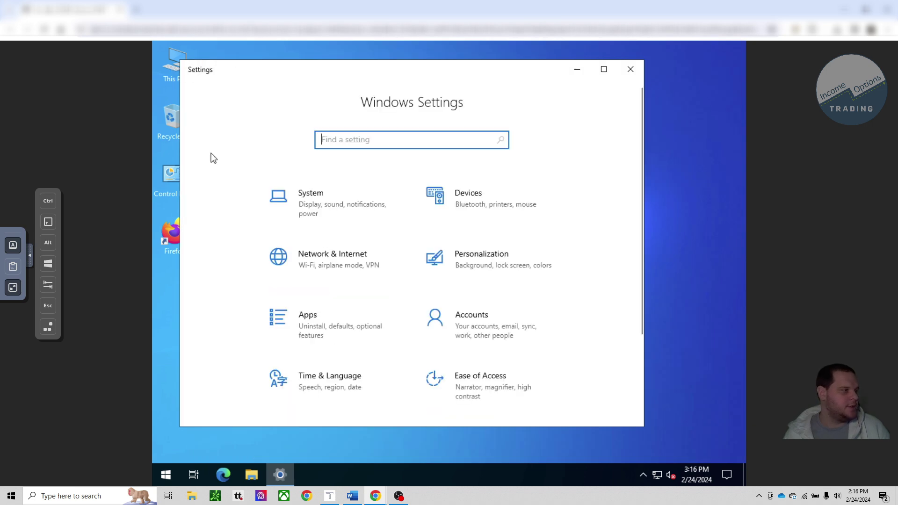
click(339, 218)
scroll(277, 267, down, 3)
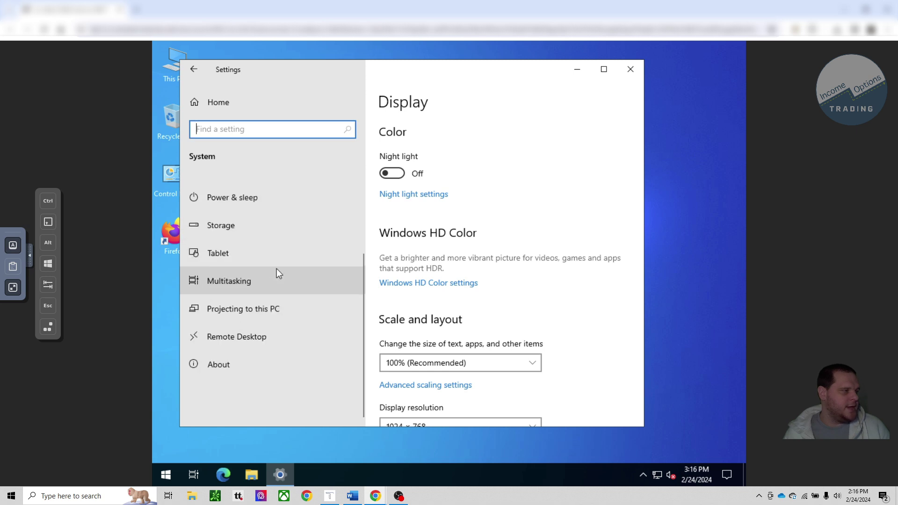
click(268, 332)
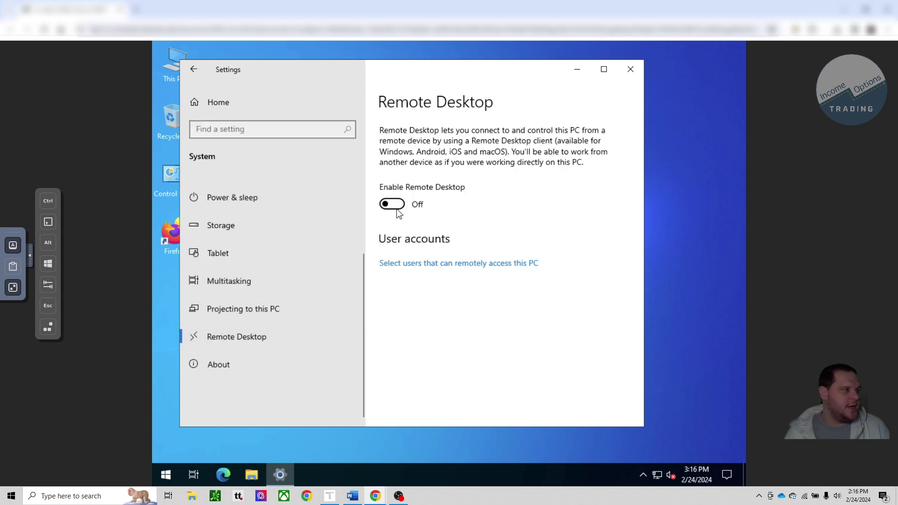
Enable Remote Desktop and open the list of users allowed remote access.
click(397, 210)
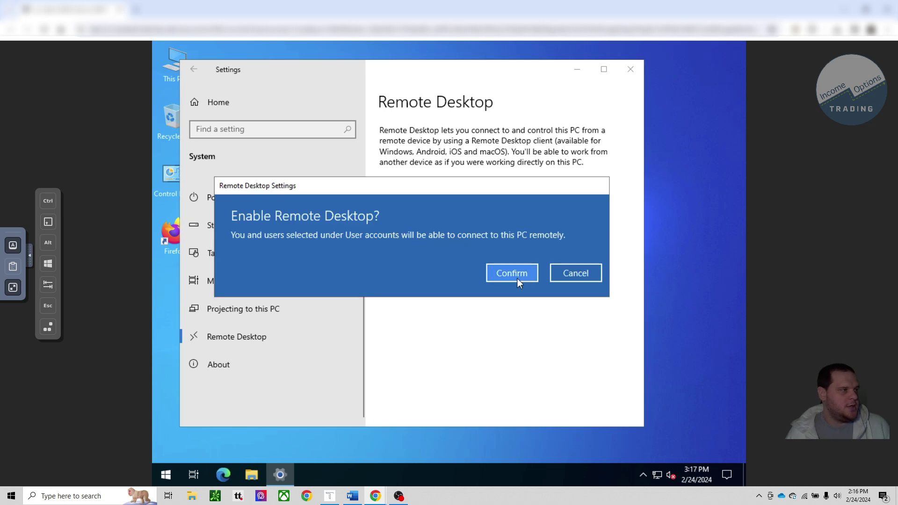
click(518, 276)
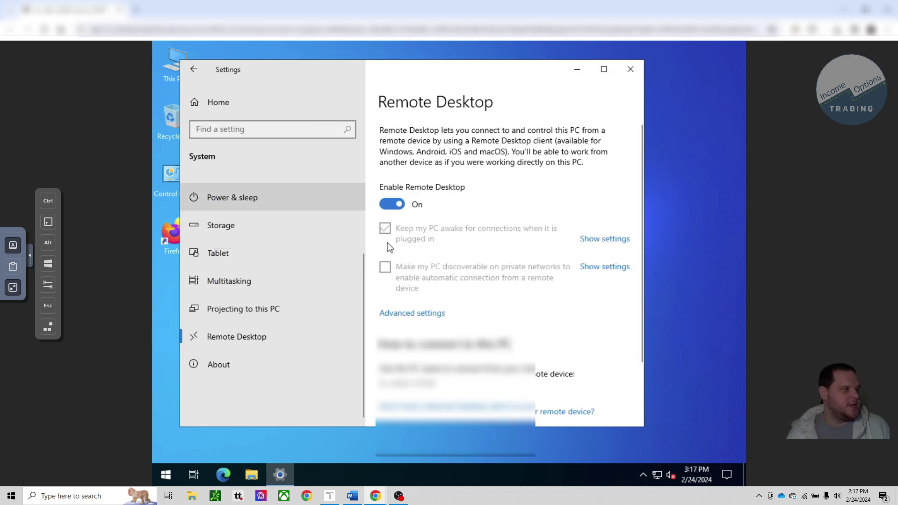
scroll(469, 281, down, 2)
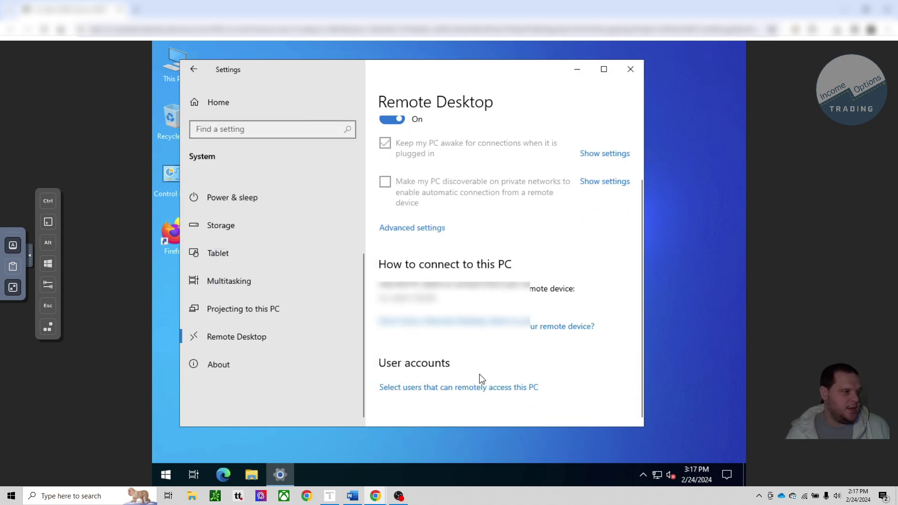
click(473, 387)
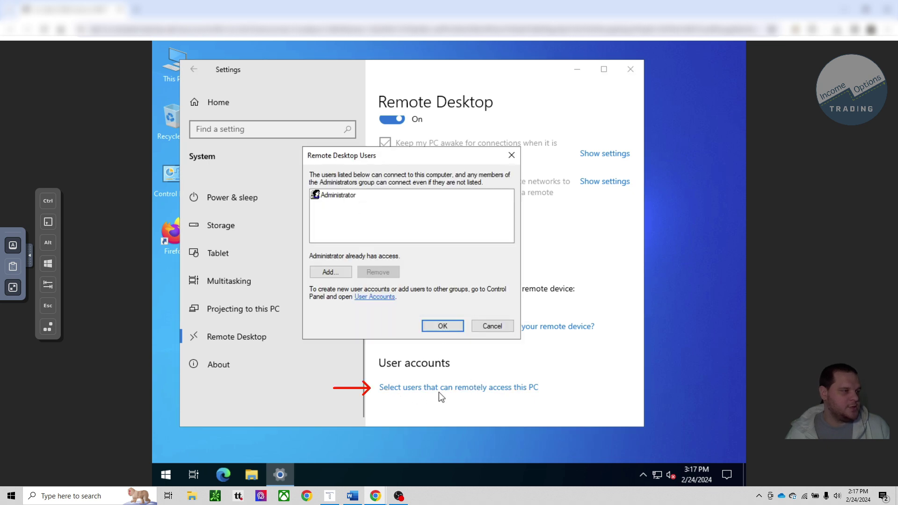
Add IOT to the Remote Desktop Users list, verifying the name, and confirm.
click(346, 273)
text(IOT)
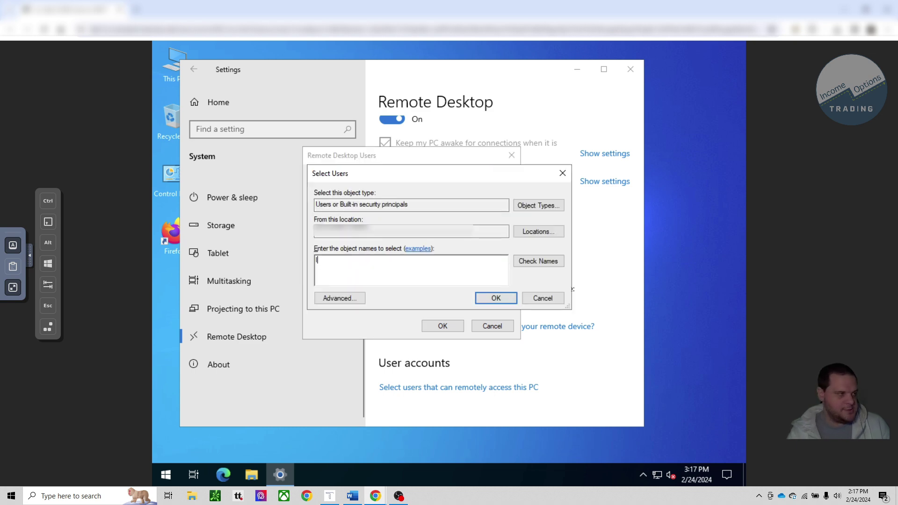
click(538, 261)
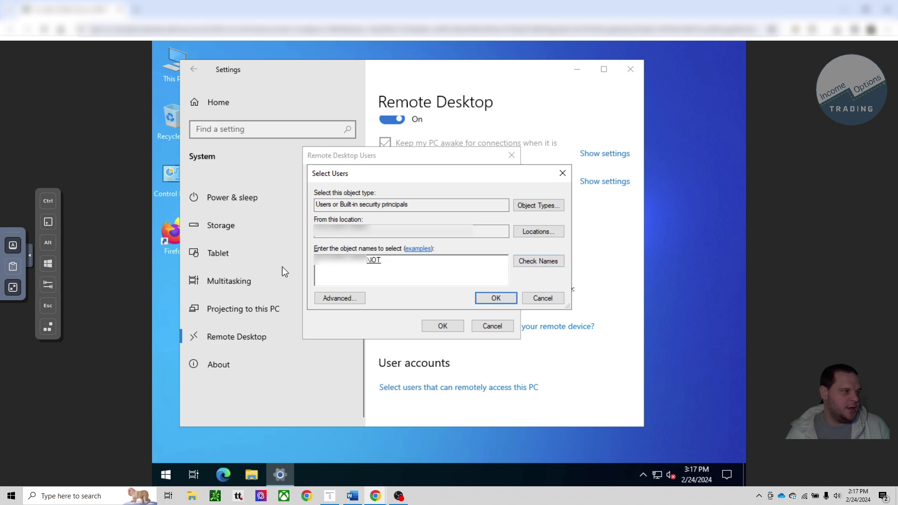
click(496, 300)
click(444, 326)
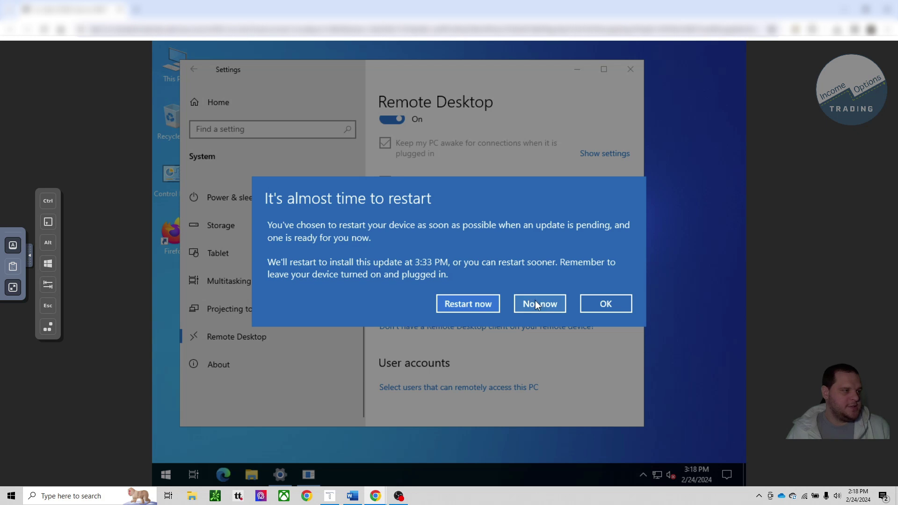
Choose 'Not now' on the update restart prompt, then close Settings from its home page.
click(535, 305)
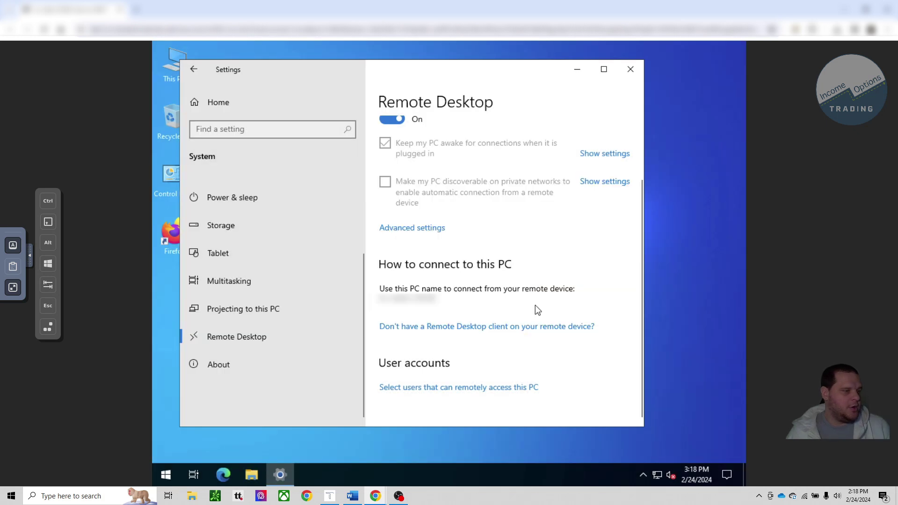
click(193, 70)
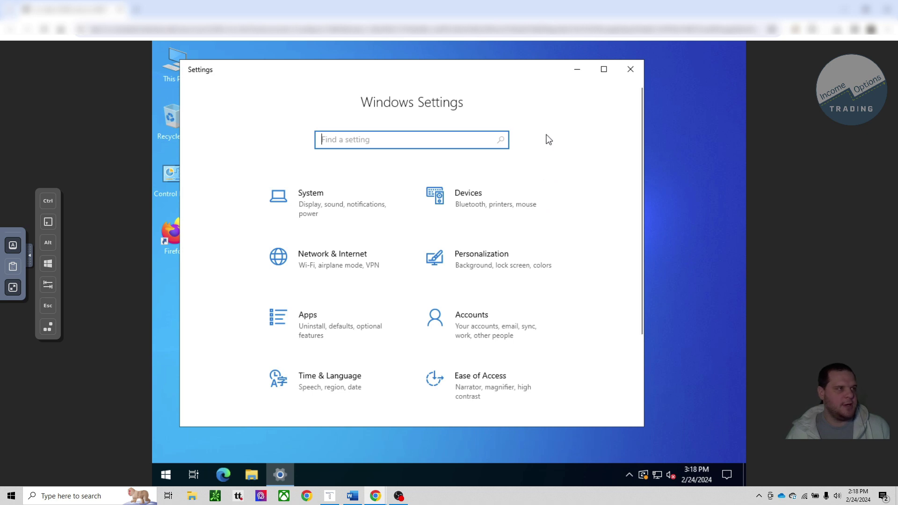
click(621, 71)
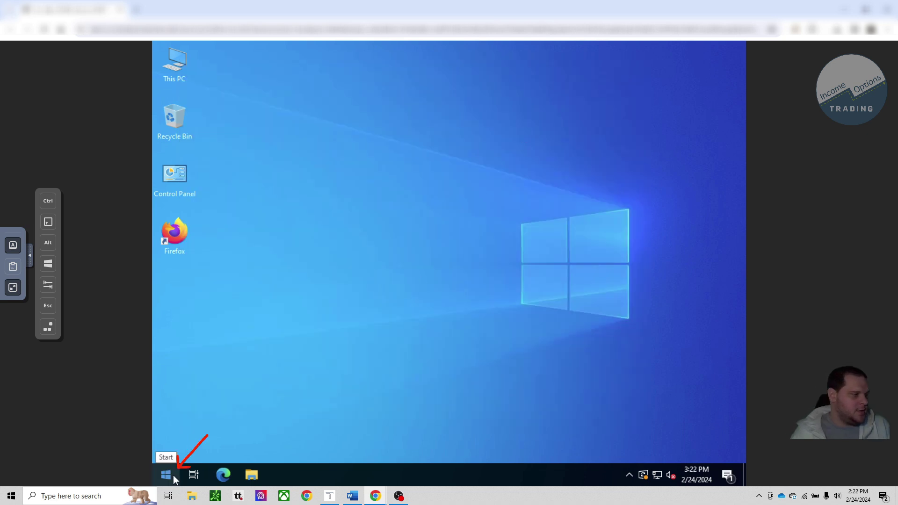
Open the Local Group Policy Editor and expand Computer Configuration down to Account Policies.
click(172, 474)
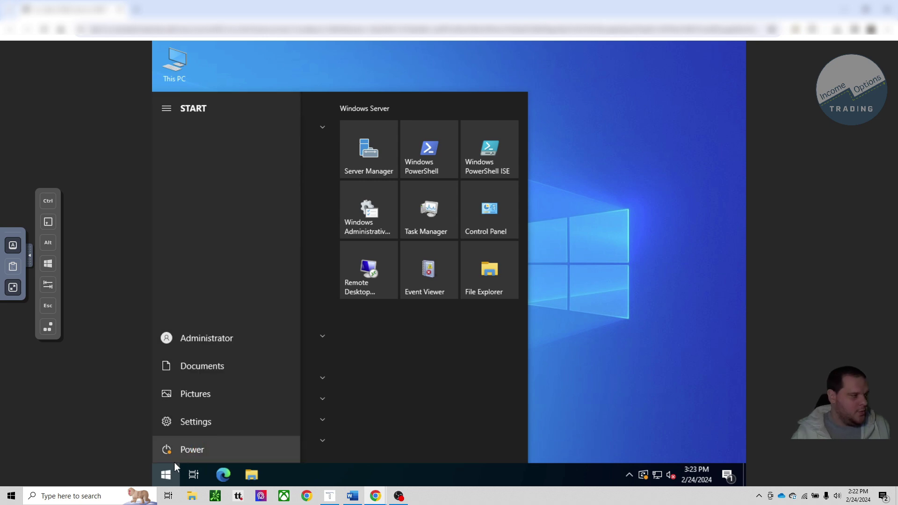
text(group)
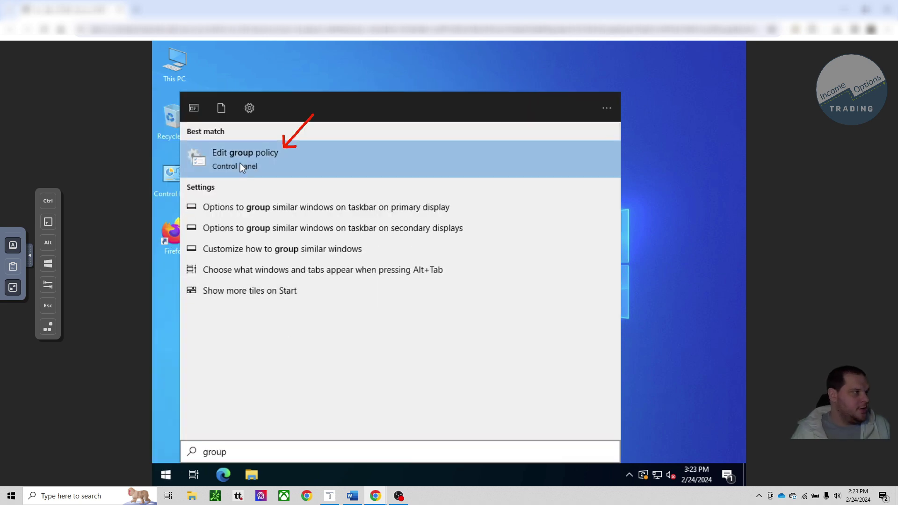
click(240, 166)
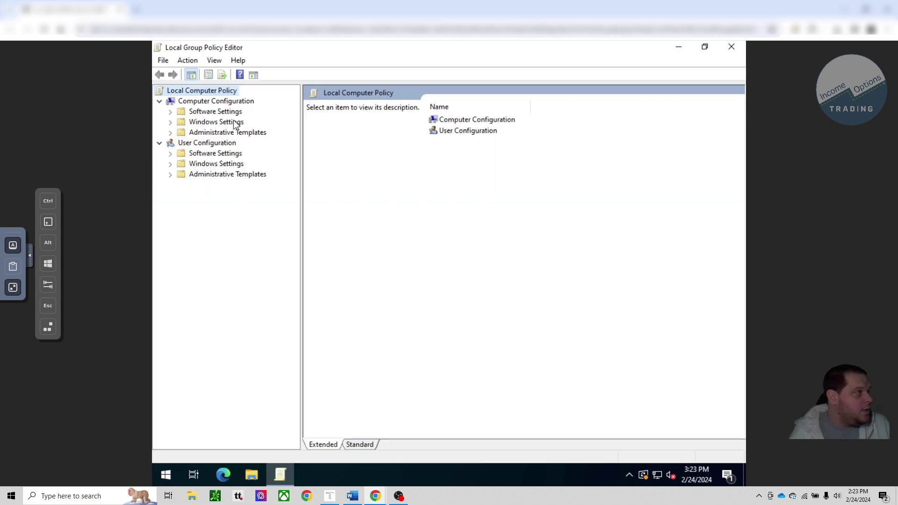
click(242, 102)
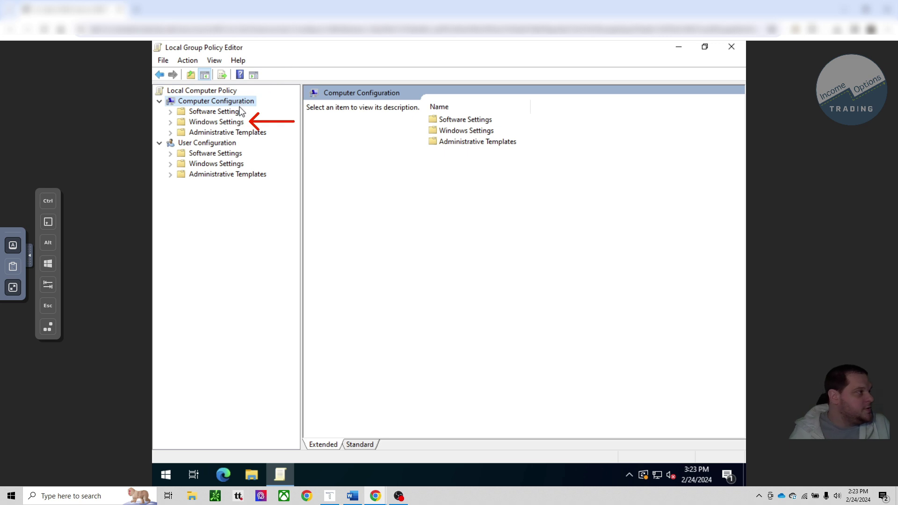
double_click(240, 121)
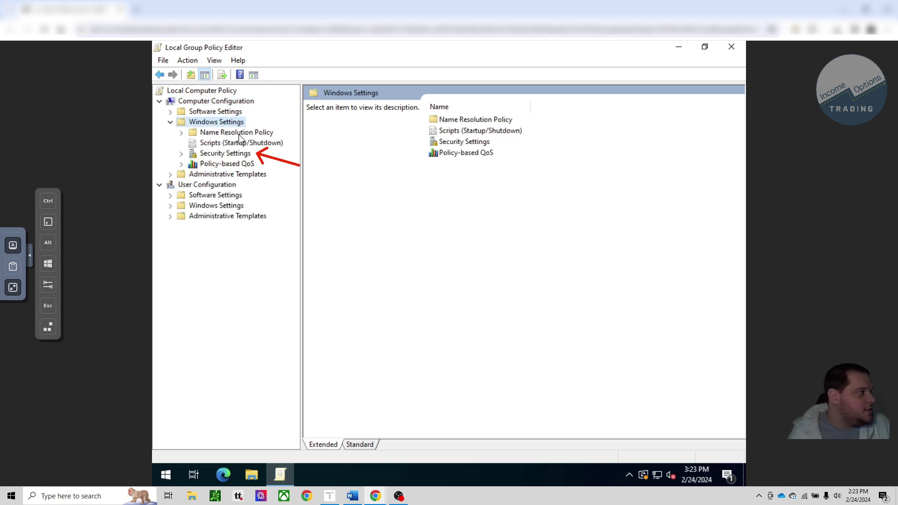
double_click(225, 153)
double_click(236, 164)
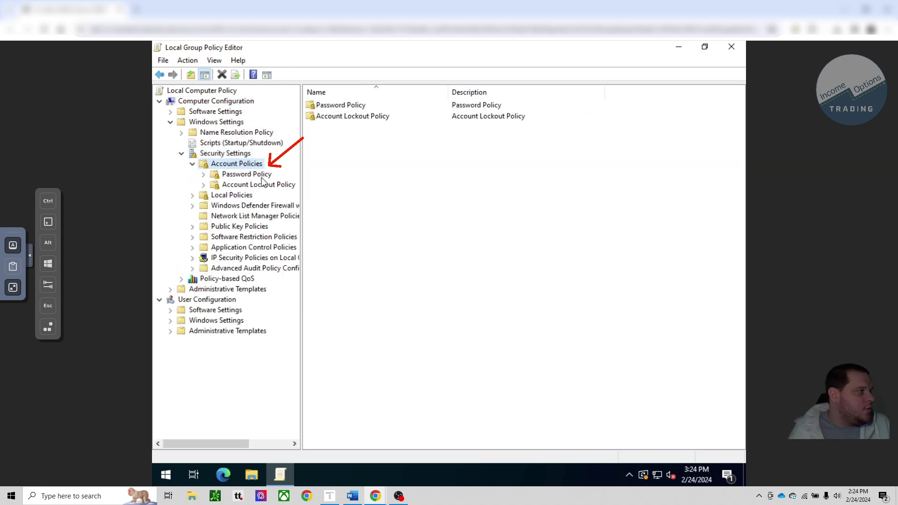
Set Account lockout threshold to 0 attempts, accept the suggested changes, and close the editor.
double_click(263, 184)
click(345, 119)
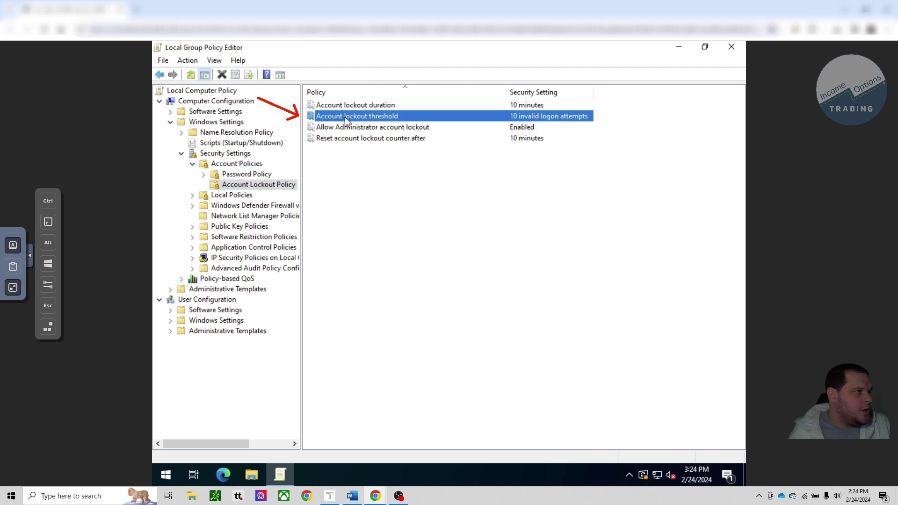
double_click(346, 120)
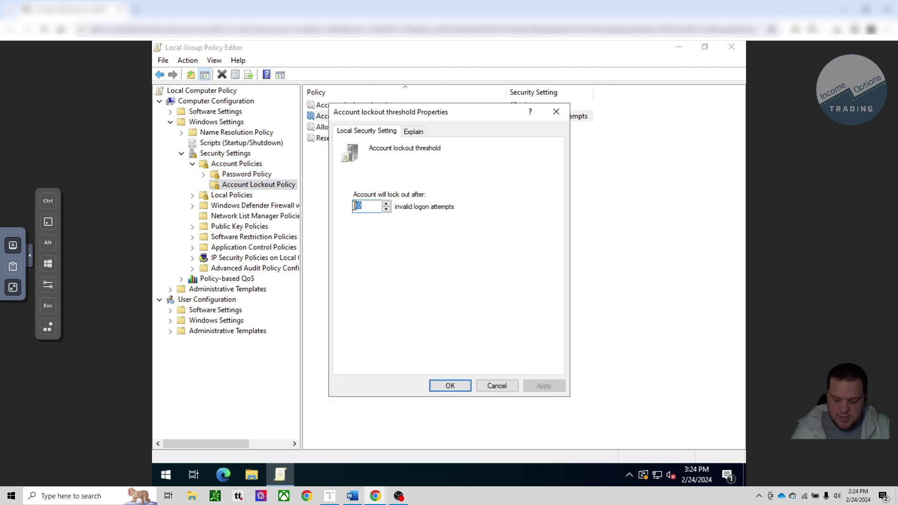
text(0)
click(542, 385)
click(512, 313)
click(450, 386)
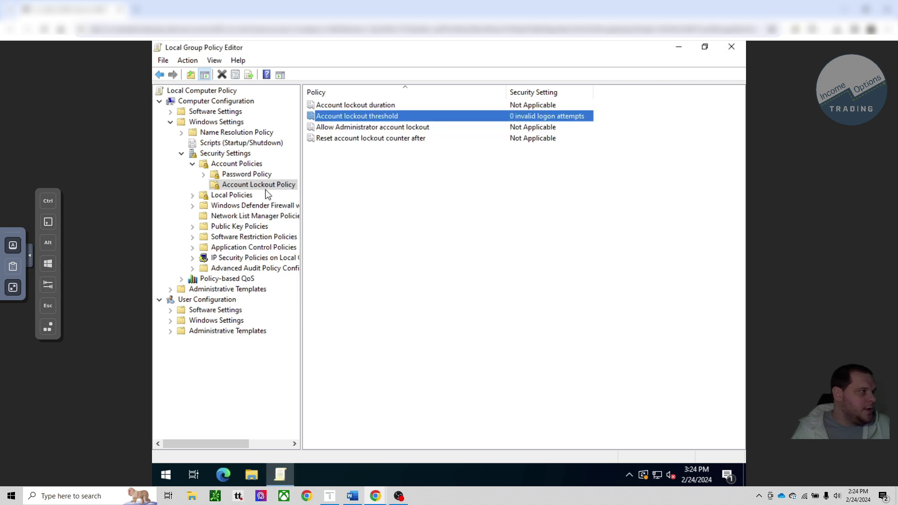
click(247, 174)
click(724, 50)
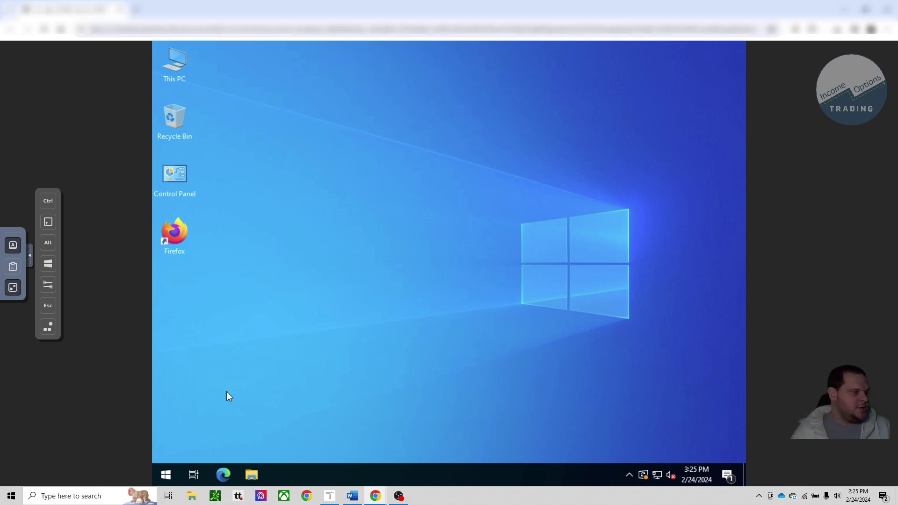
Go to Settings > Accounts > Sign-in options and start a Password change.
click(169, 470)
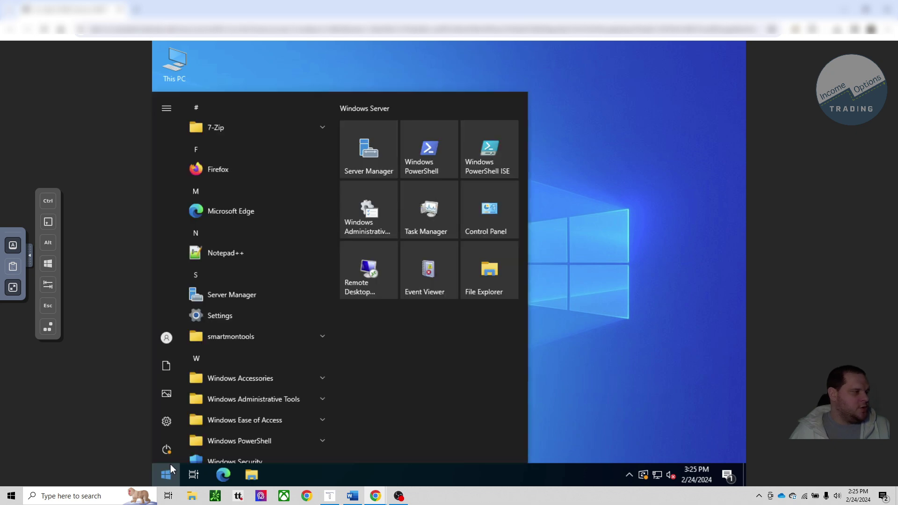
click(170, 422)
click(445, 318)
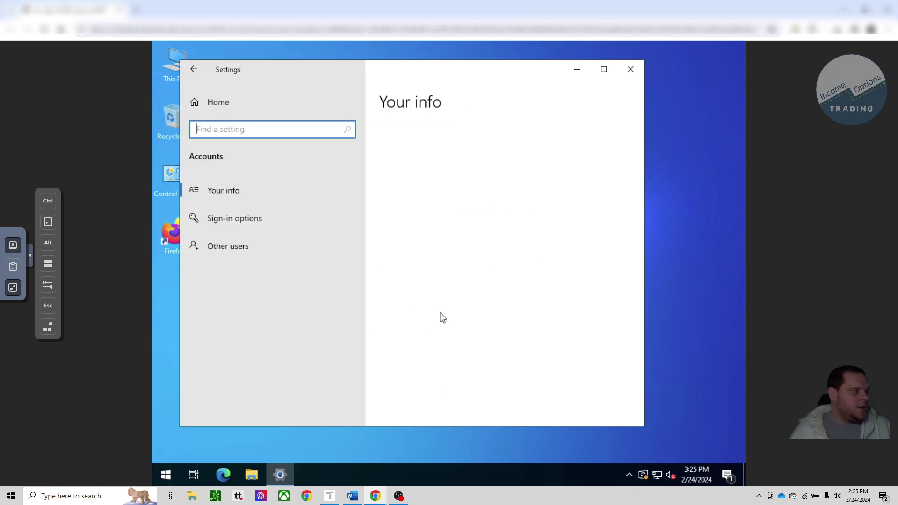
click(234, 218)
click(482, 333)
scroll(531, 335, down, 3)
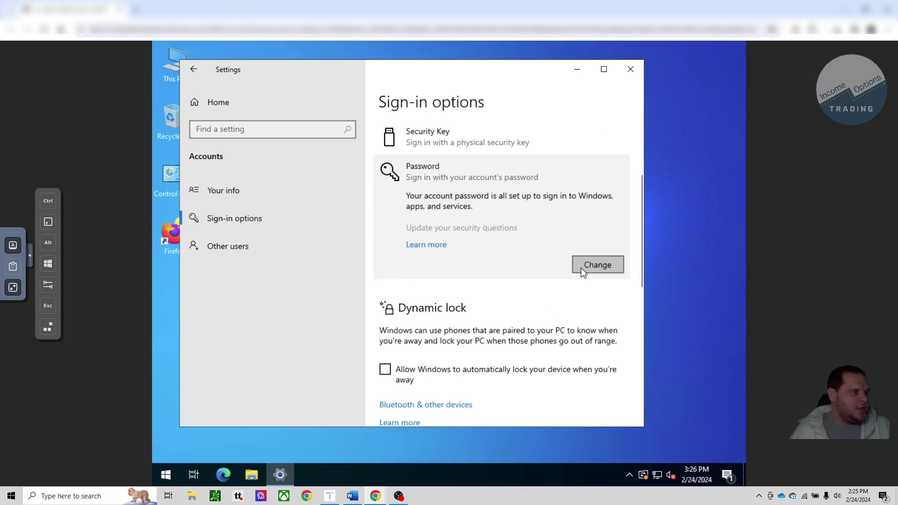
click(581, 268)
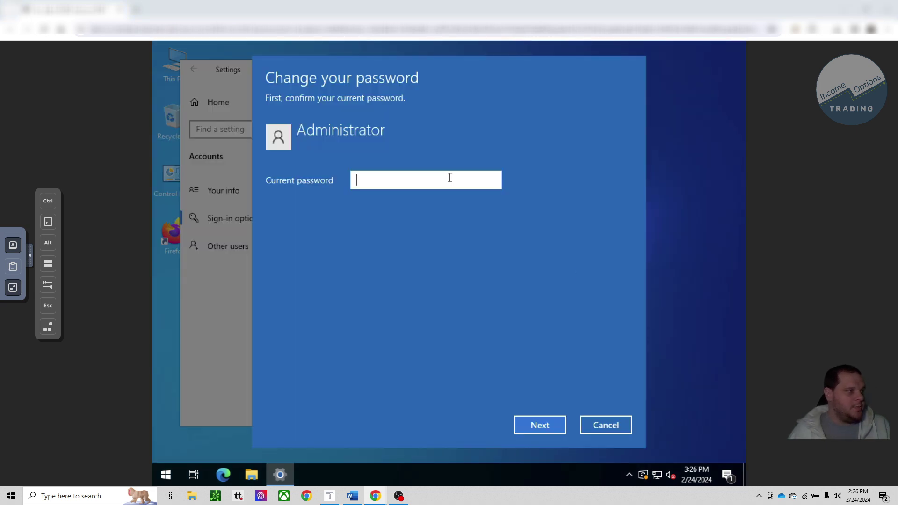
Verify the current Administrator password, then submit the new password and hint.
key(ctrl+v)
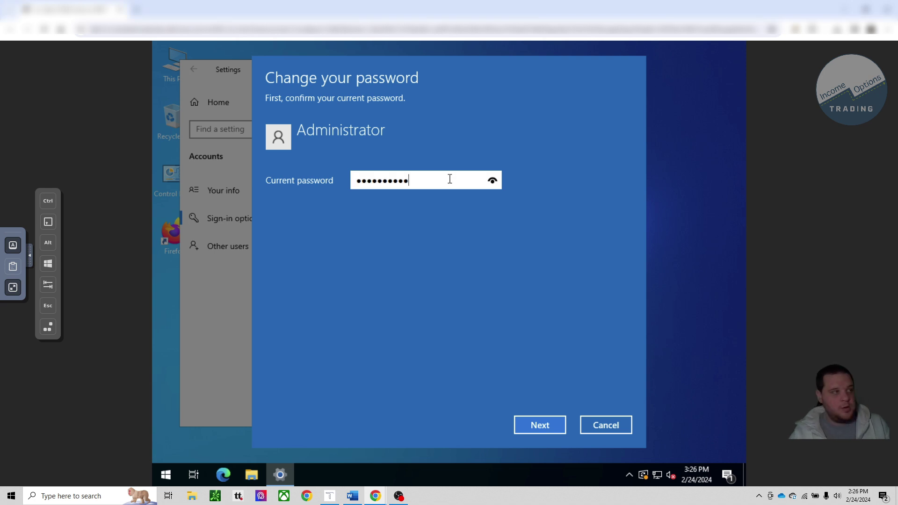
text(••)
key(Return)
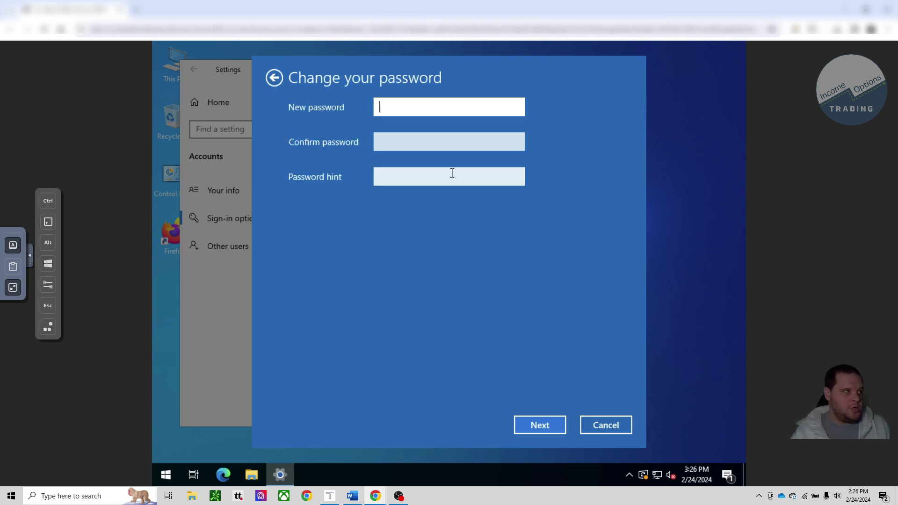
text(•)
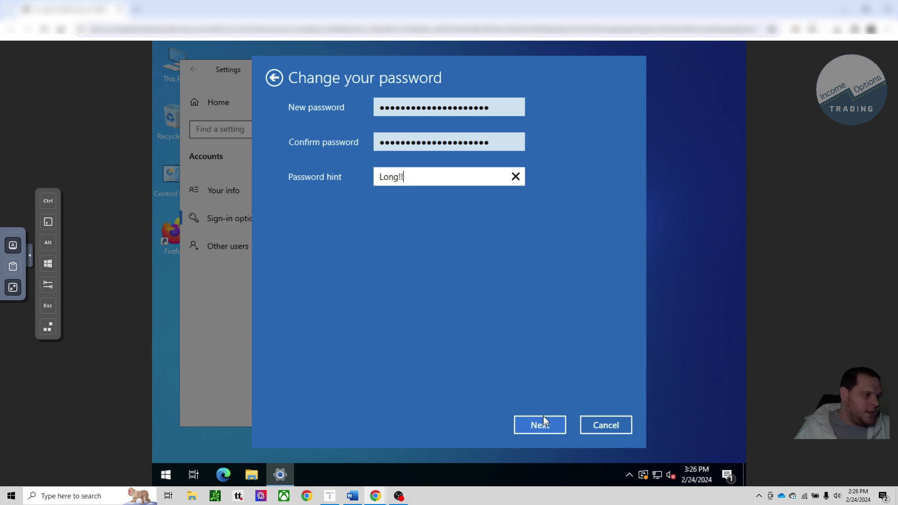
click(541, 425)
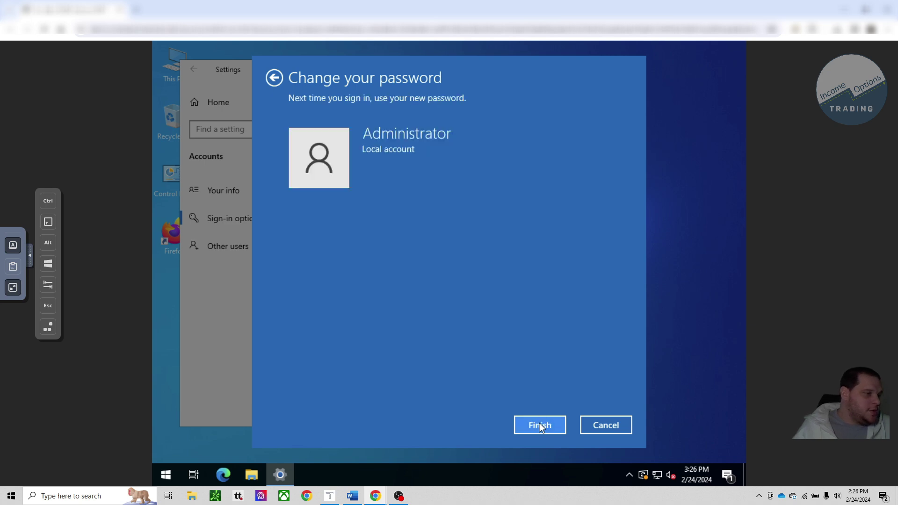
Finish the Administrator password change in the Change your password dialog.
click(540, 426)
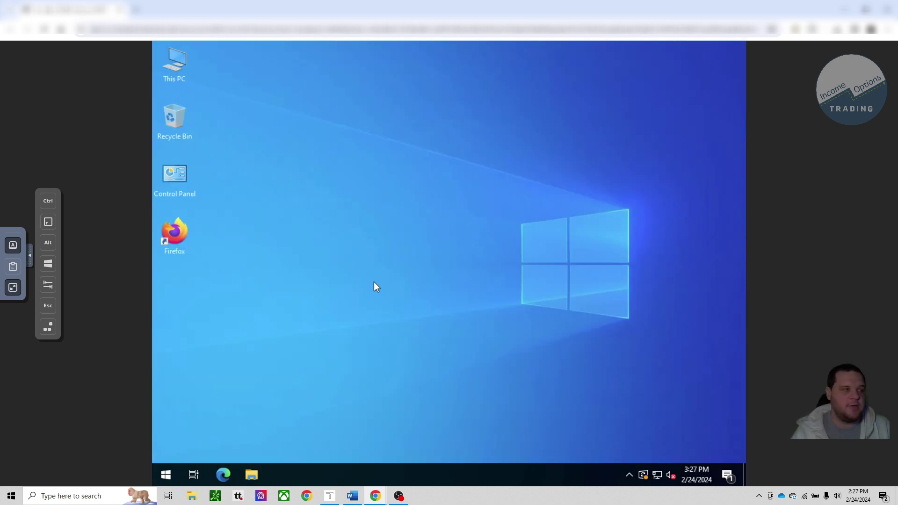